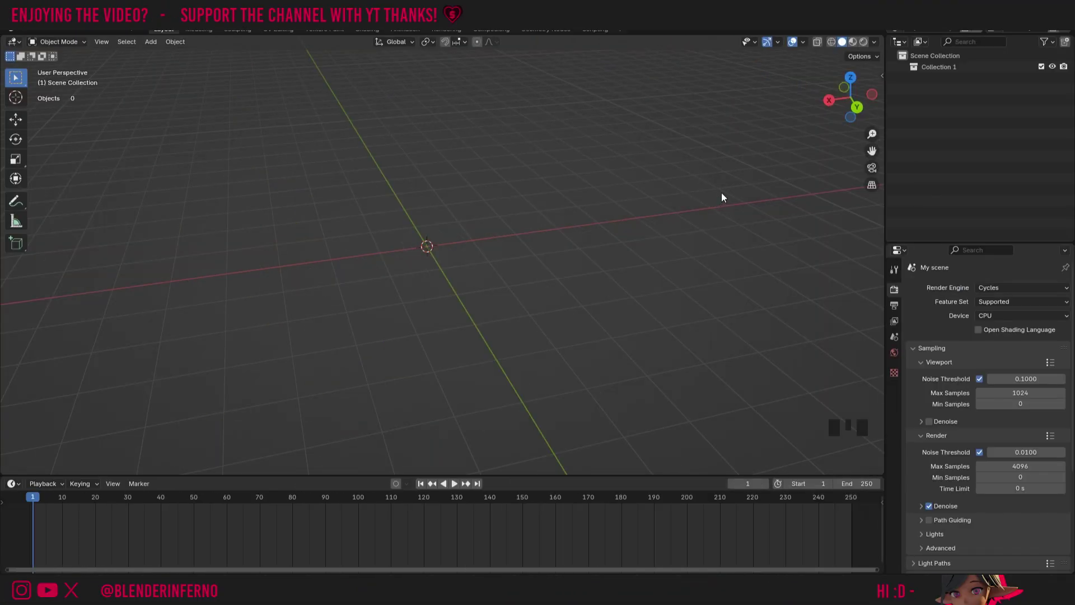
Show the World Properties tab, where the scene has no world assigned yet
click(894, 354)
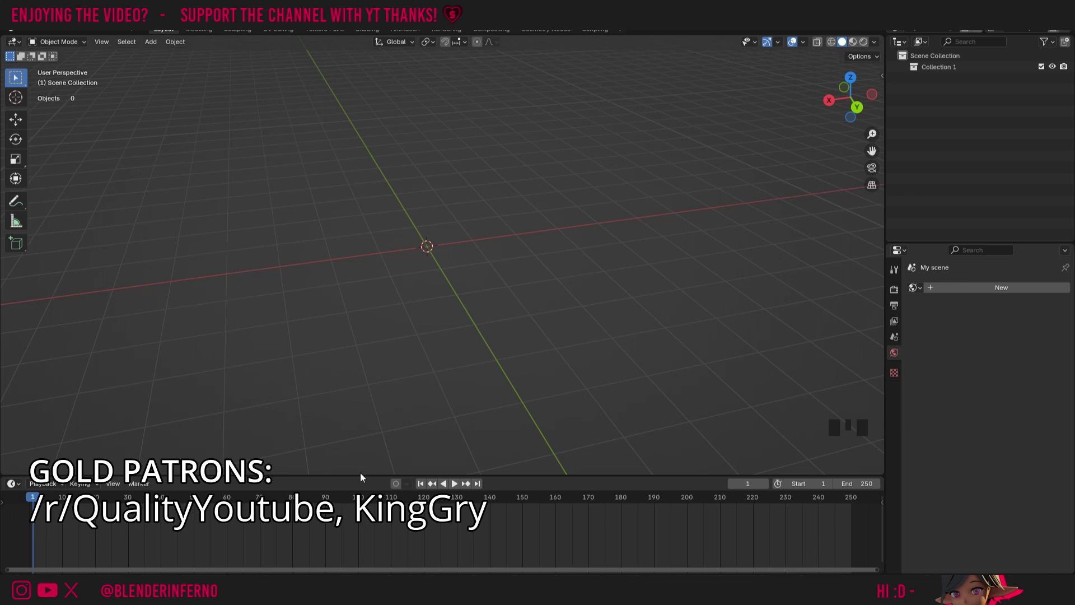
Enlarge the timeline area and turn it into a Shader Editor showing World shaders
drag(361, 476, 560, 350)
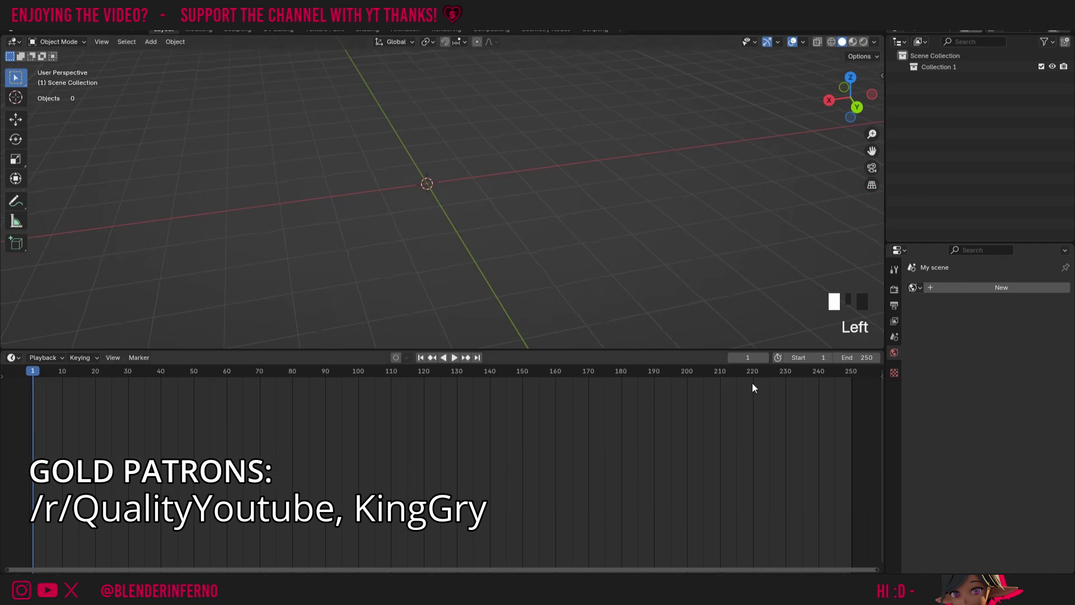
click(12, 358)
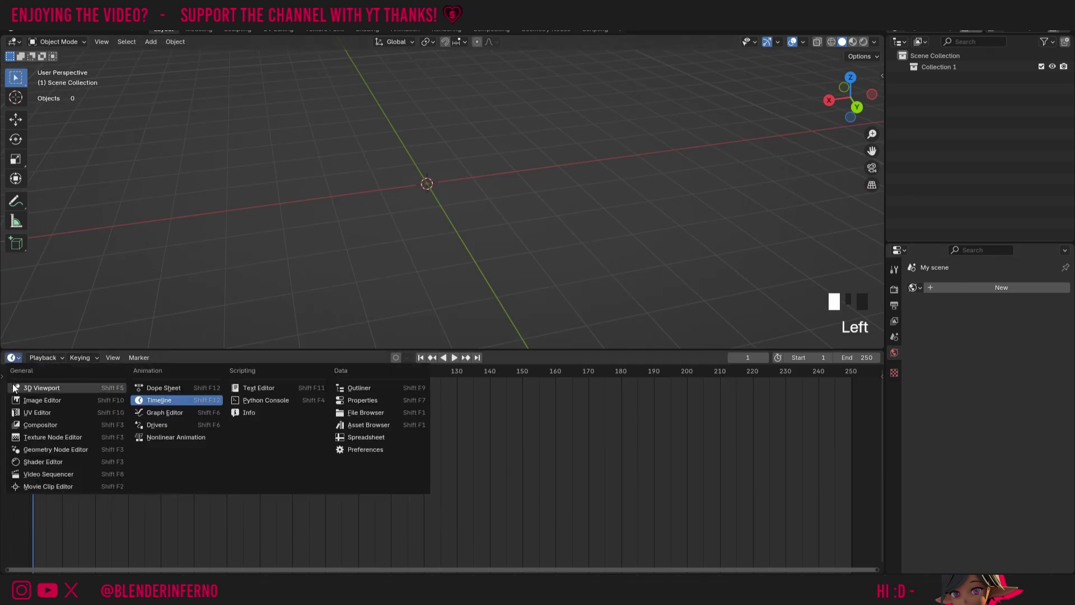
click(63, 461)
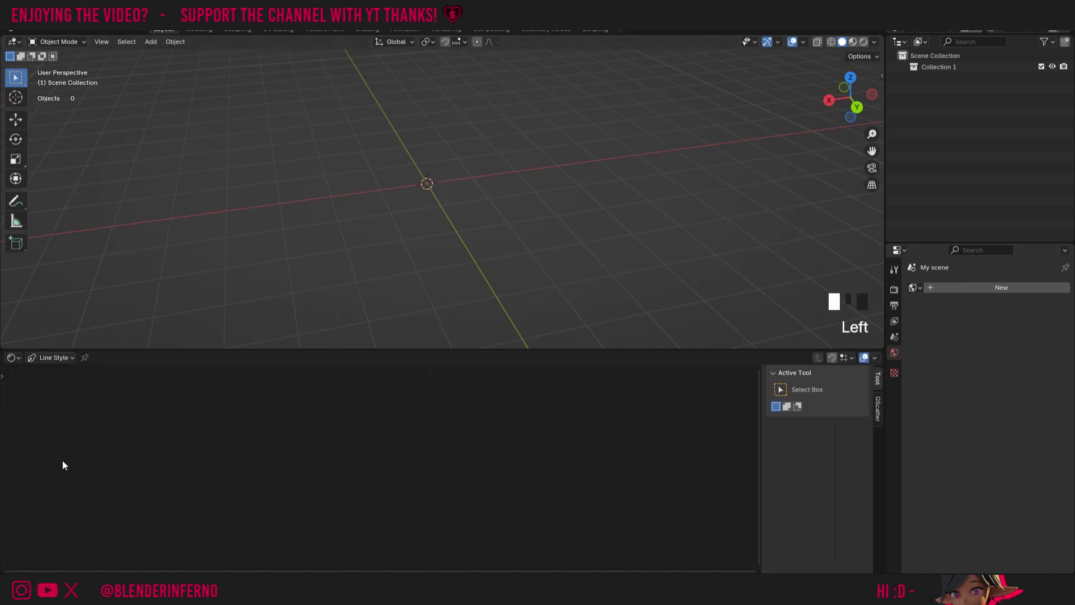
click(59, 357)
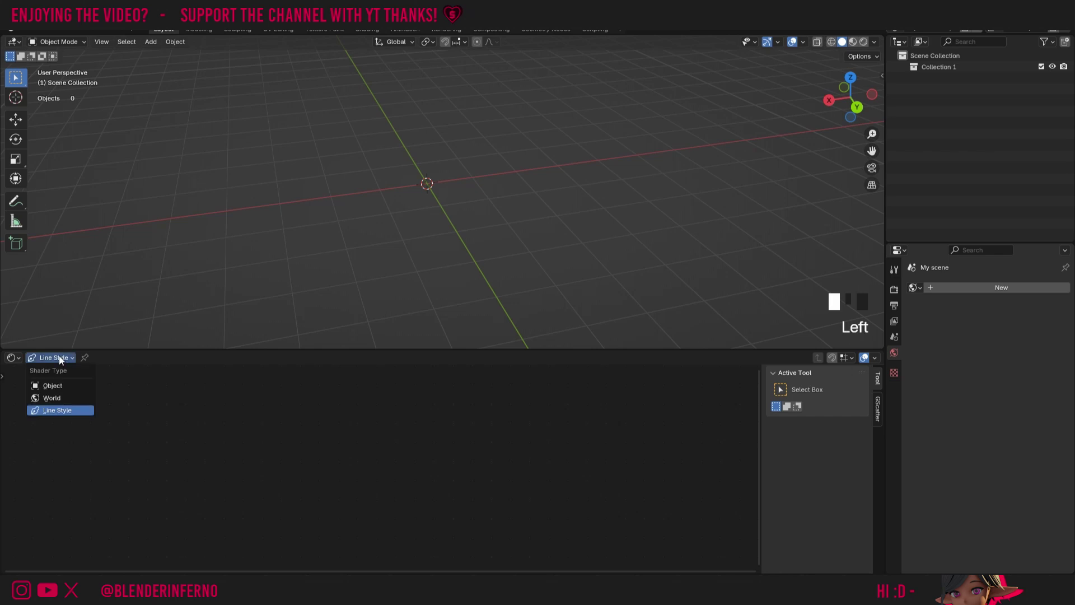
click(58, 398)
Create a new world with a Background node feeding World Output
click(983, 288)
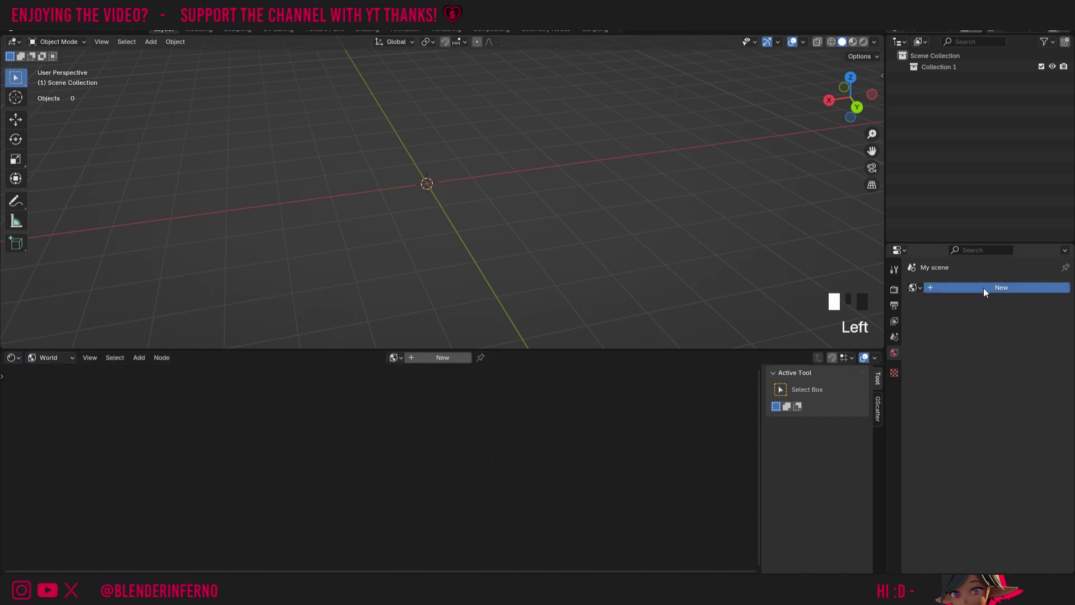
scroll(366, 483, up, 14)
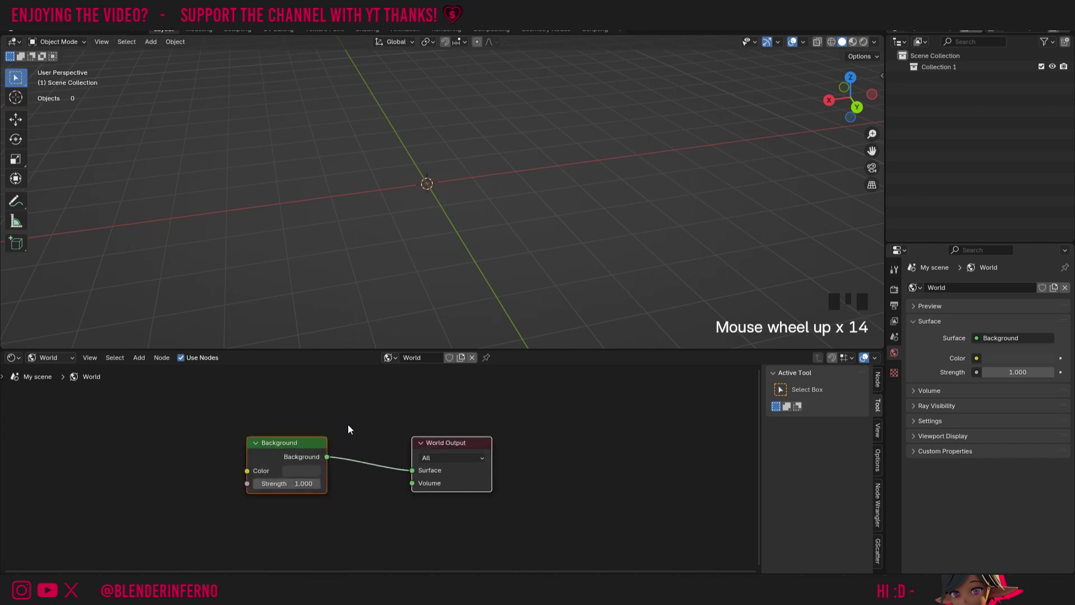
key(shift+a)
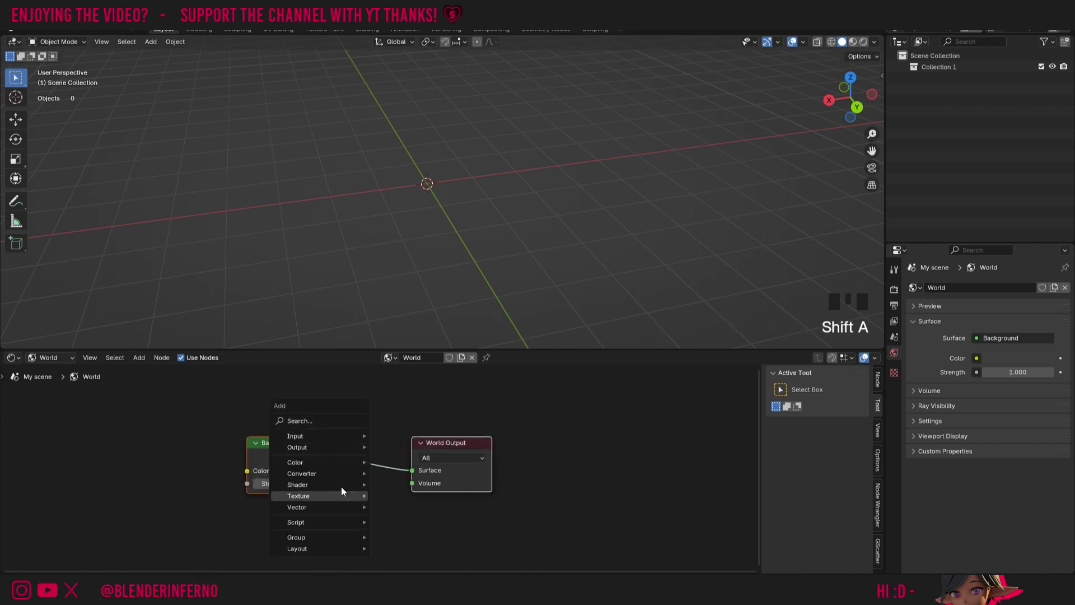
mouse_move(340, 484)
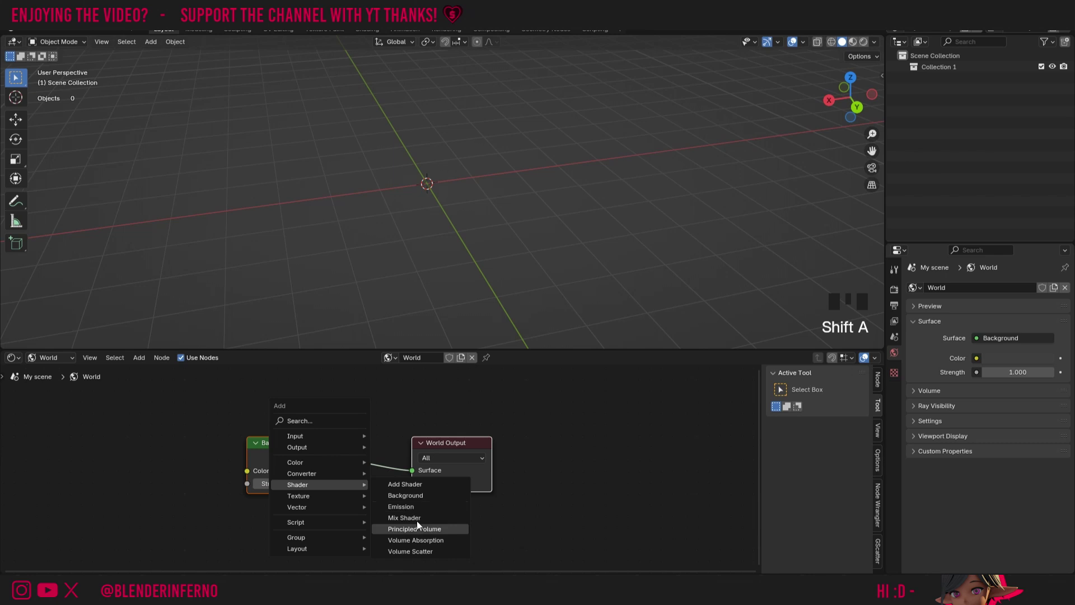
Switch the viewport to Rendered shading and keep EEVEE as the render engine
click(865, 43)
click(894, 289)
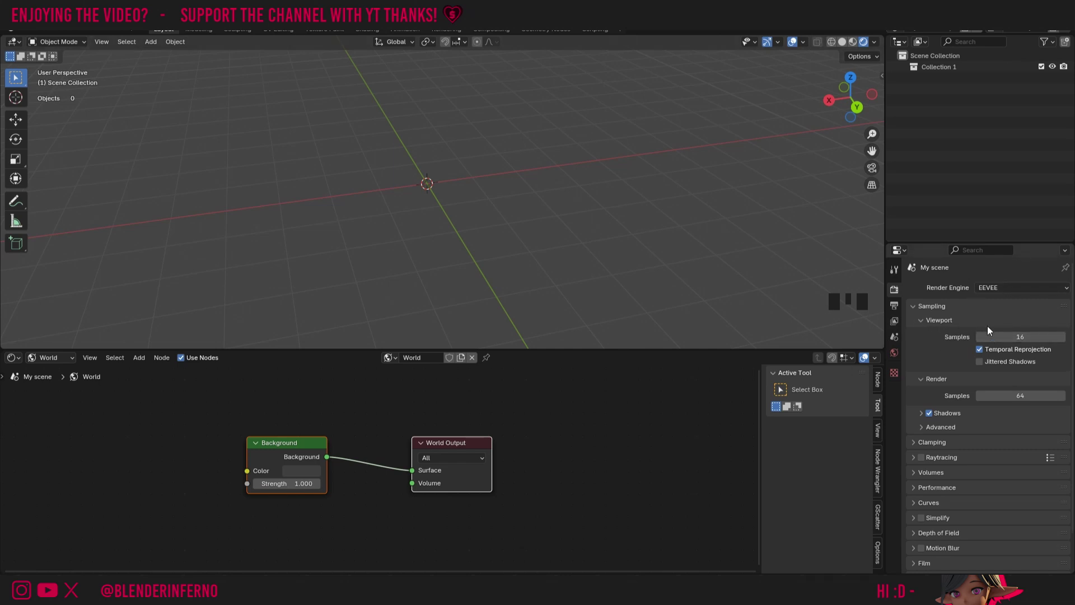
scroll(963, 415, up, 3)
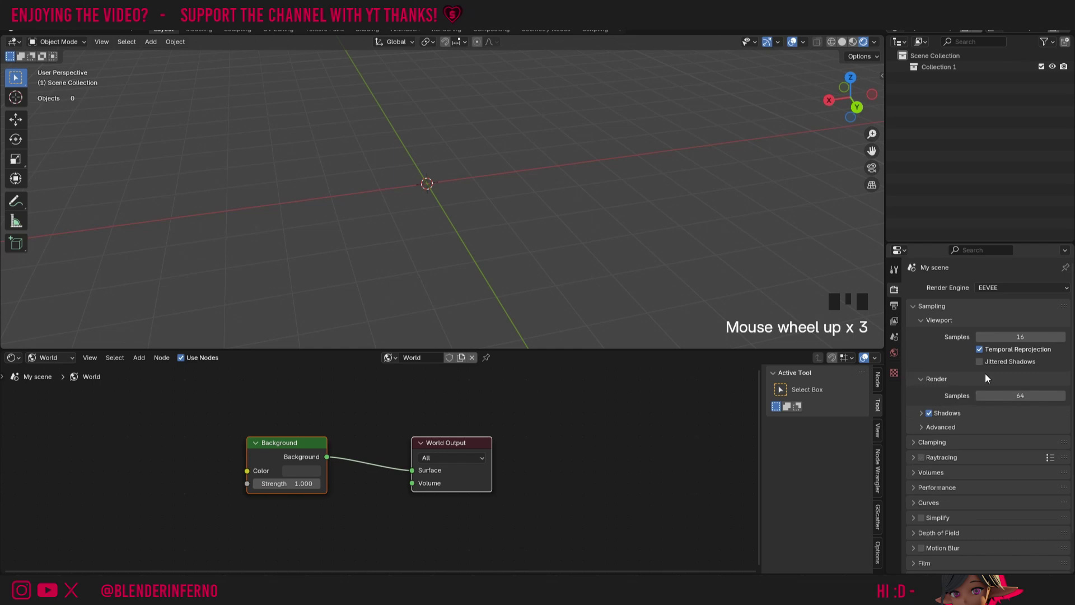
click(1012, 288)
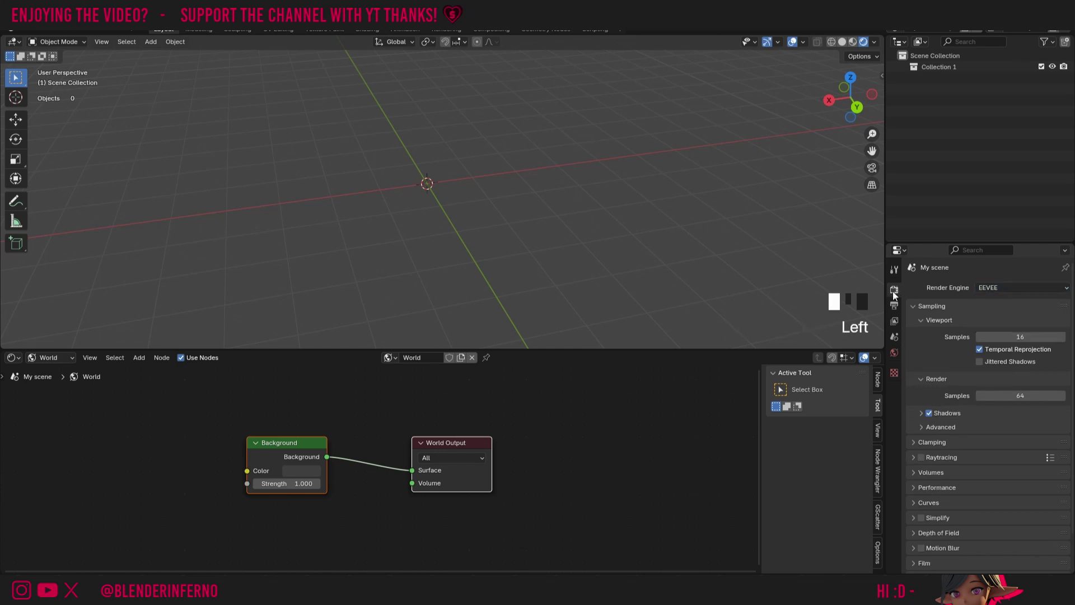
click(1002, 289)
Enable EEVEE Raytracing and raise Max Roughness to 1.000
scroll(913, 420, down, 2)
click(913, 415)
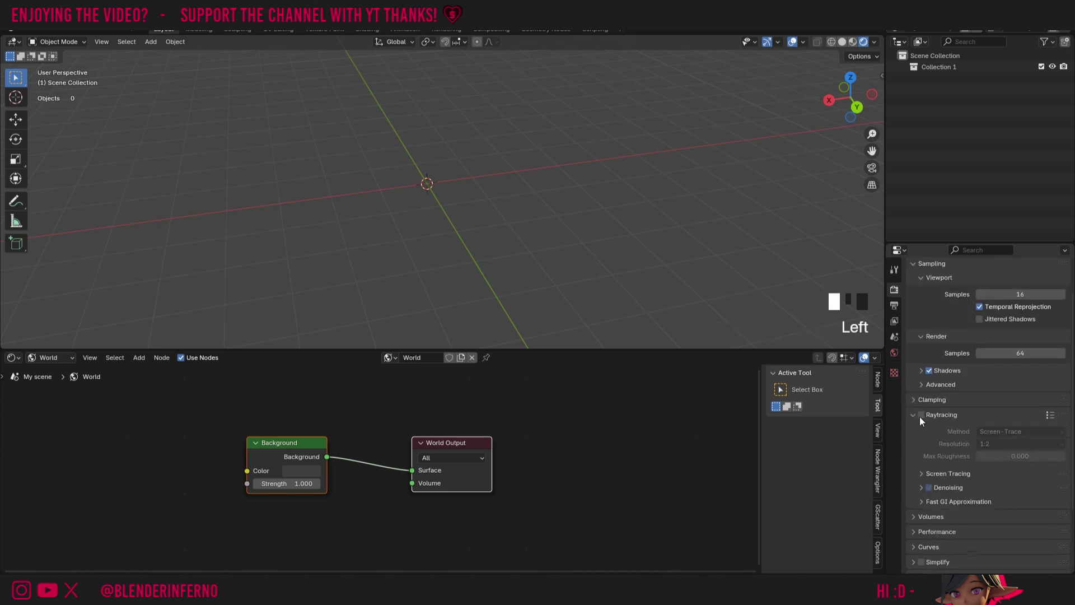
click(921, 415)
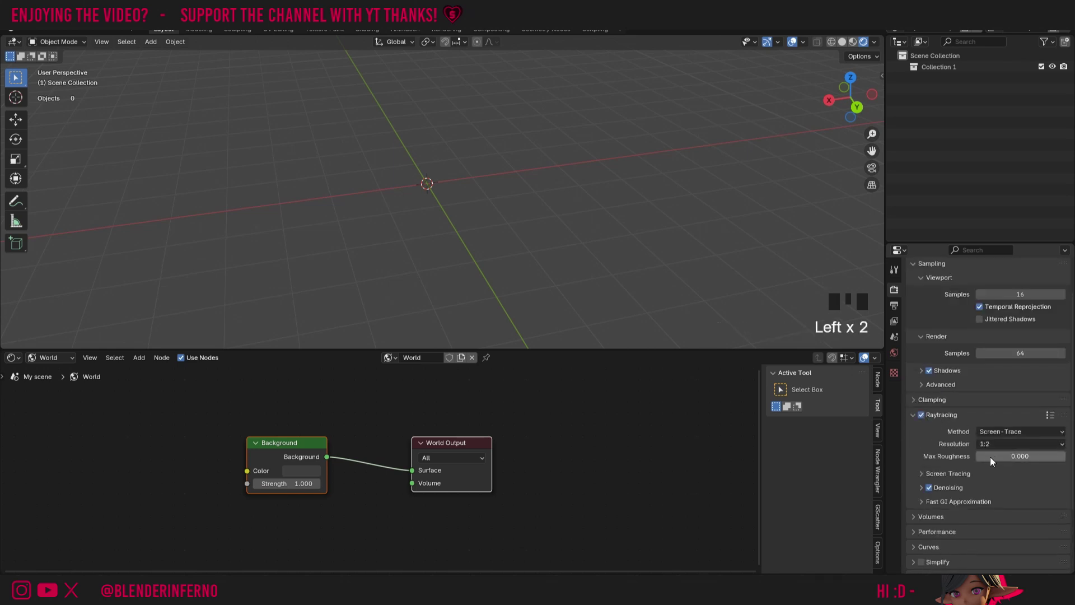
drag(989, 457, 1064, 457)
Add a mesh cube at the scene origin and deselect it
key(shift+a)
mouse_move(512, 158)
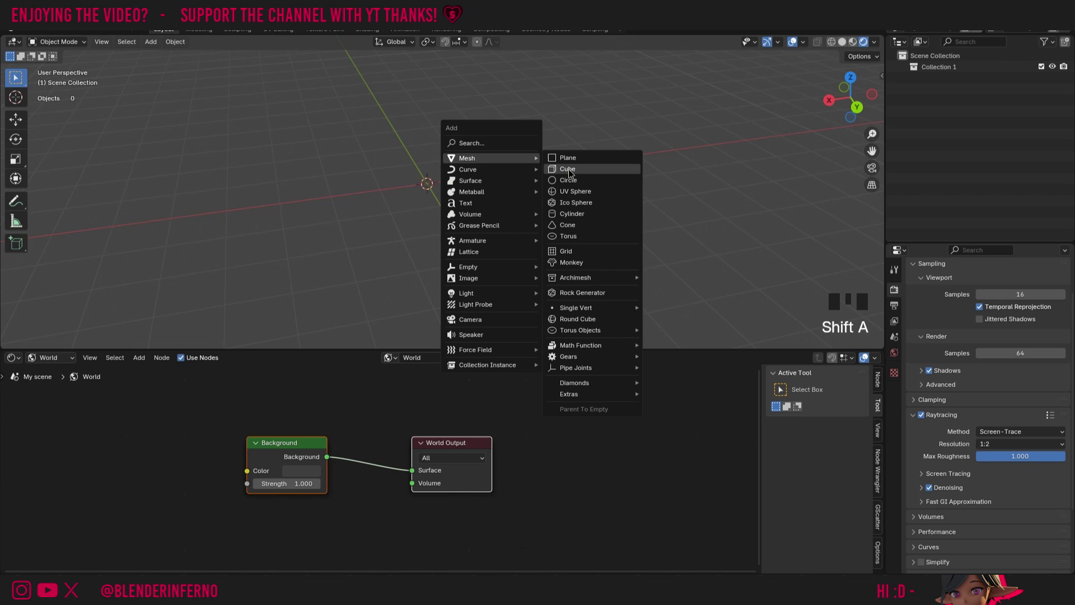
click(586, 168)
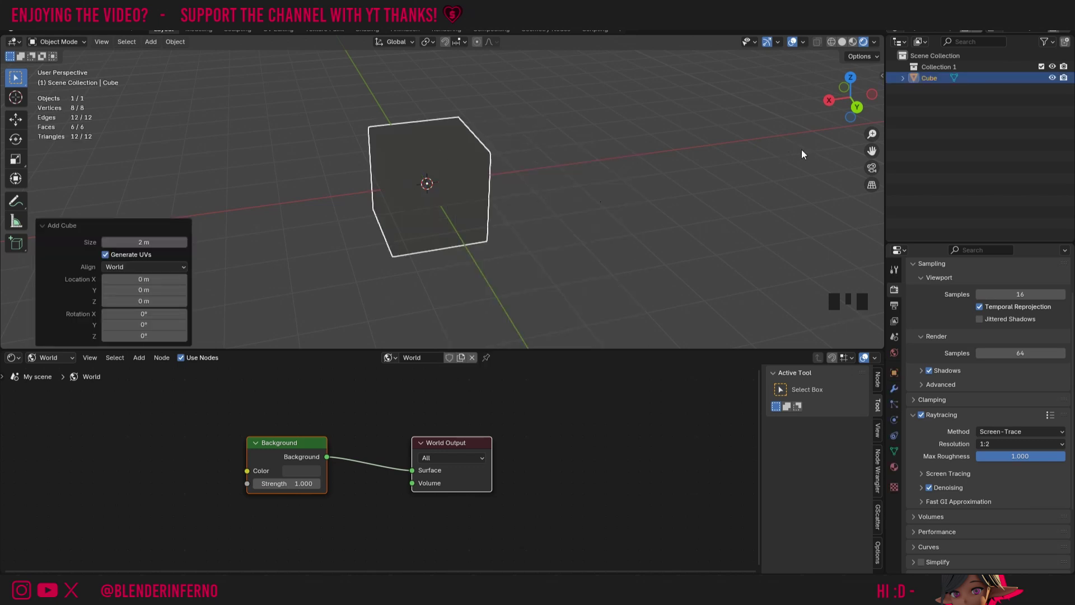
click(590, 140)
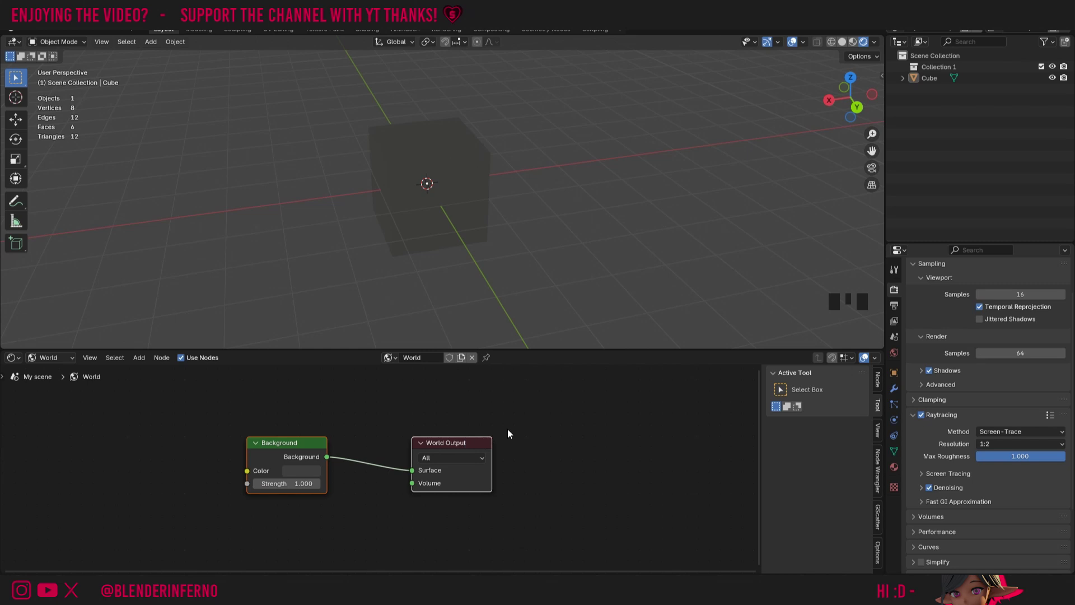
Brighten the world Background colour to light grey and align the view along Y
drag(311, 445, 487, 461)
click(435, 481)
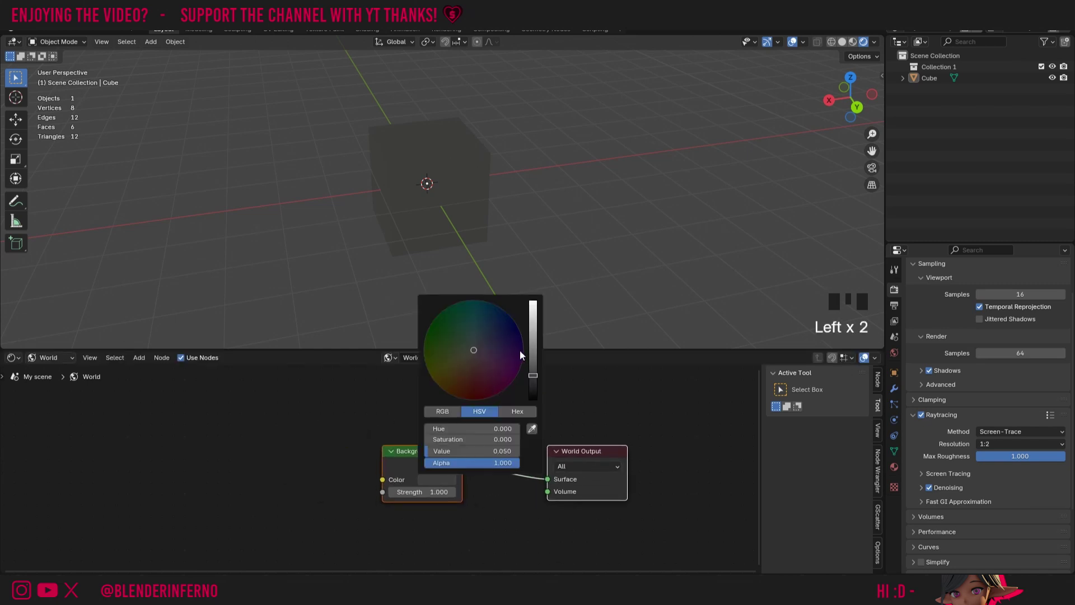
click(533, 320)
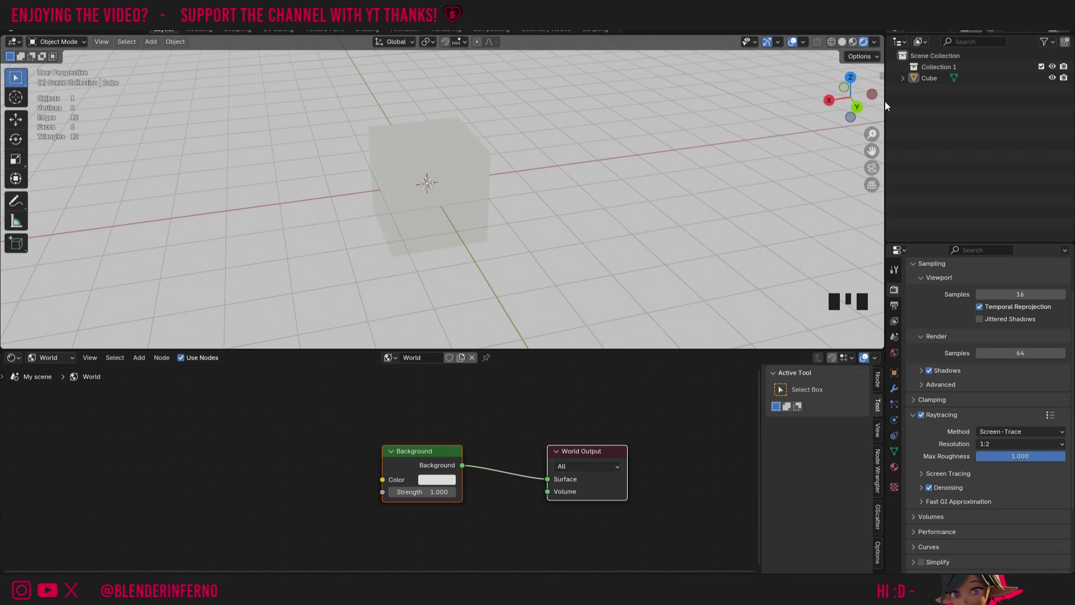
click(858, 108)
click(858, 108)
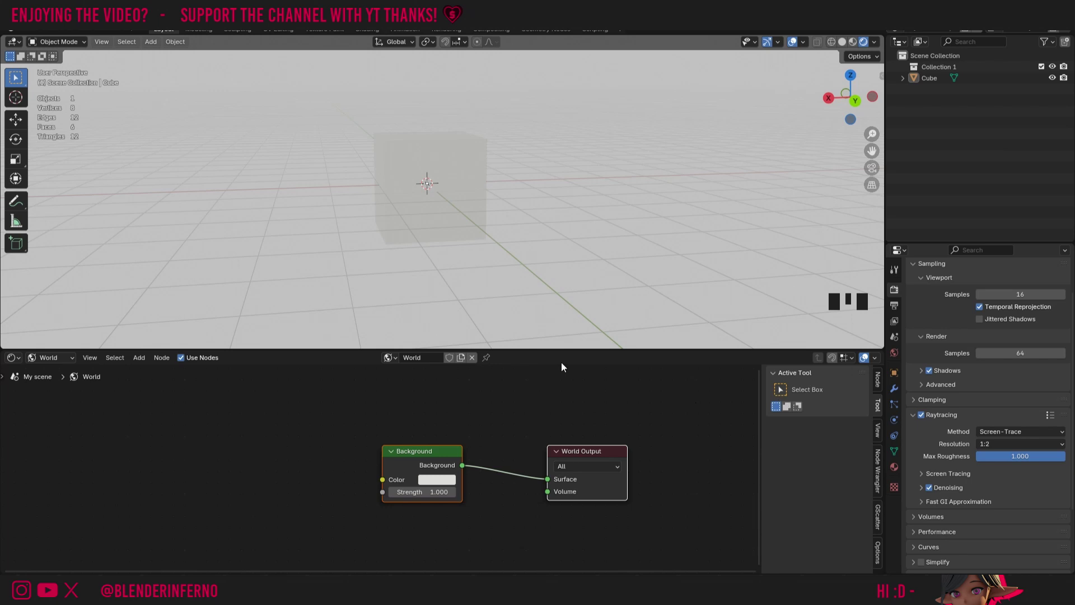
Add an Environment Texture node to the world node tree
key(shift+a)
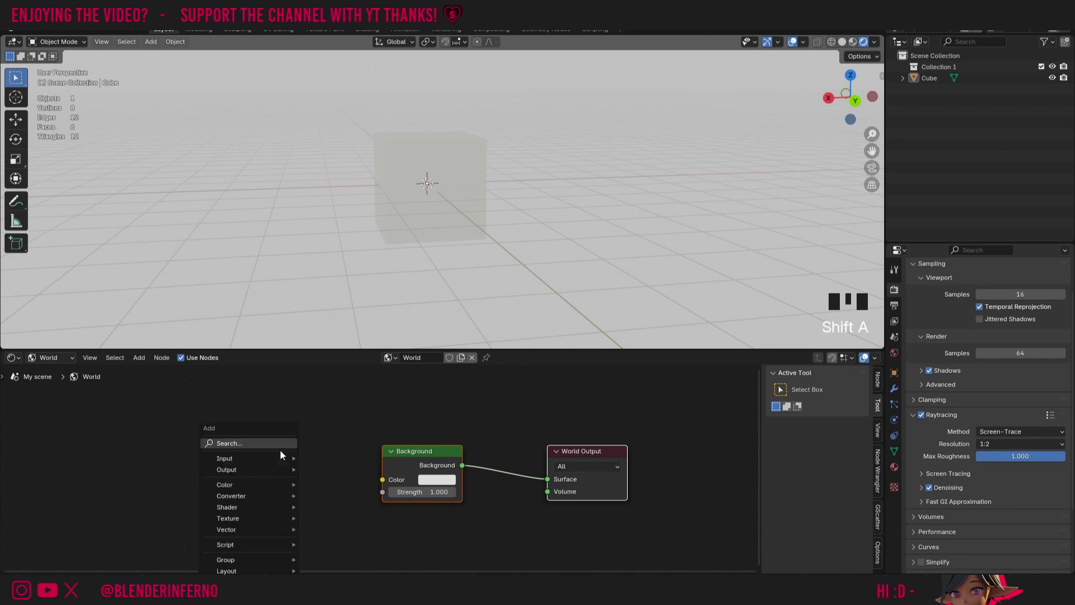
mouse_move(267, 519)
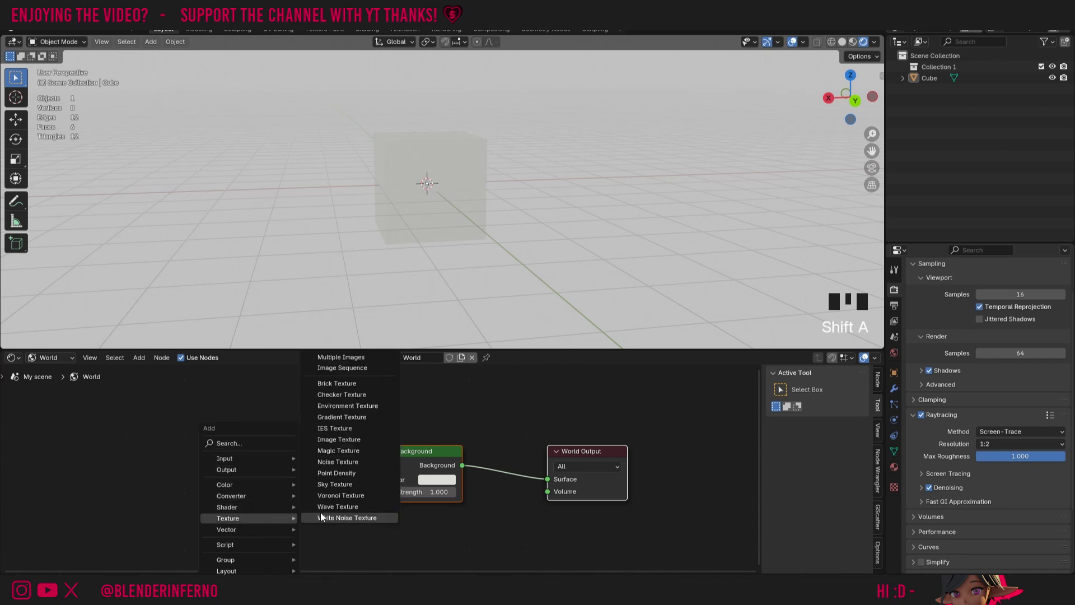
click(345, 409)
click(201, 435)
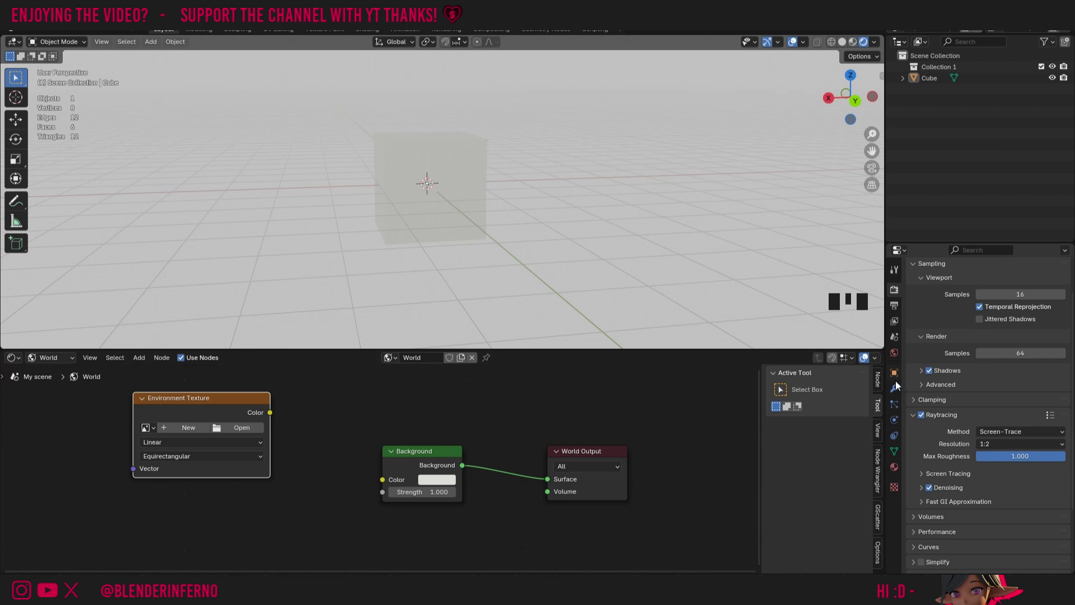
Link an Environment Texture to the Background Color and delete the spare unconnected node
click(894, 353)
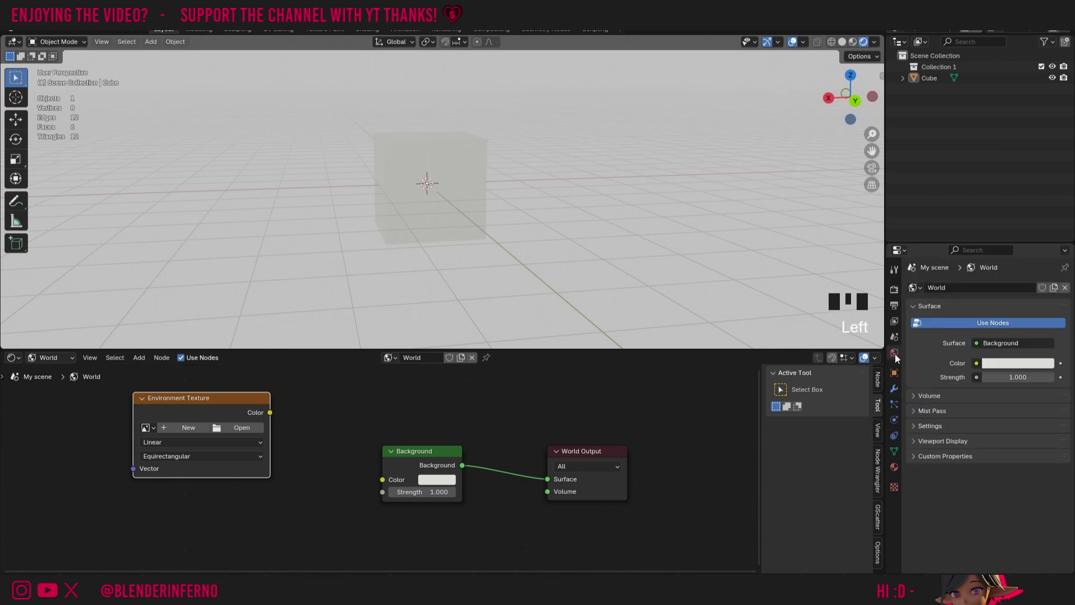
click(975, 363)
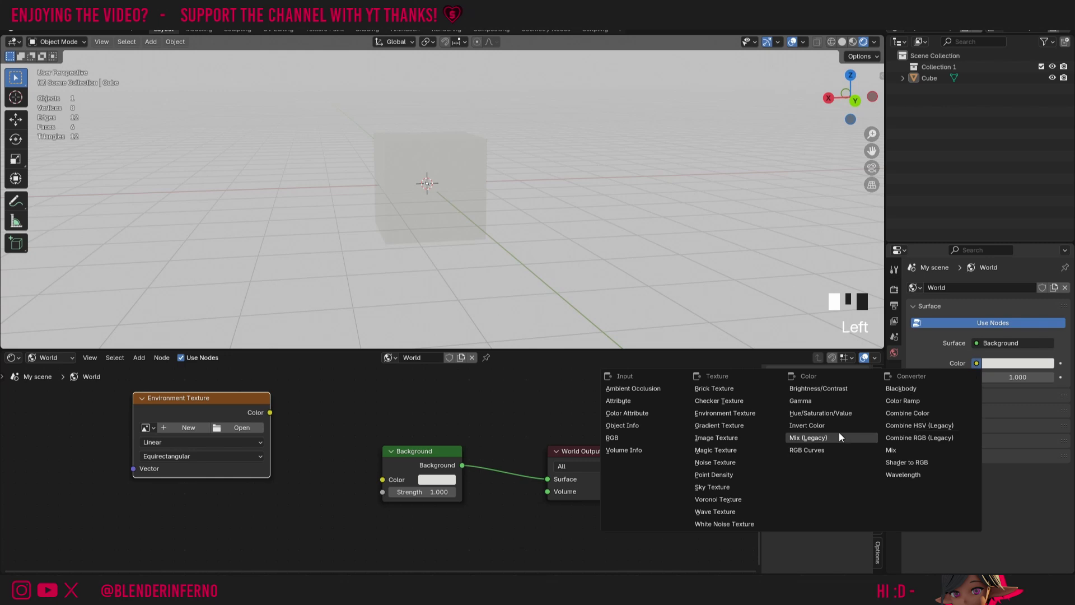
click(725, 413)
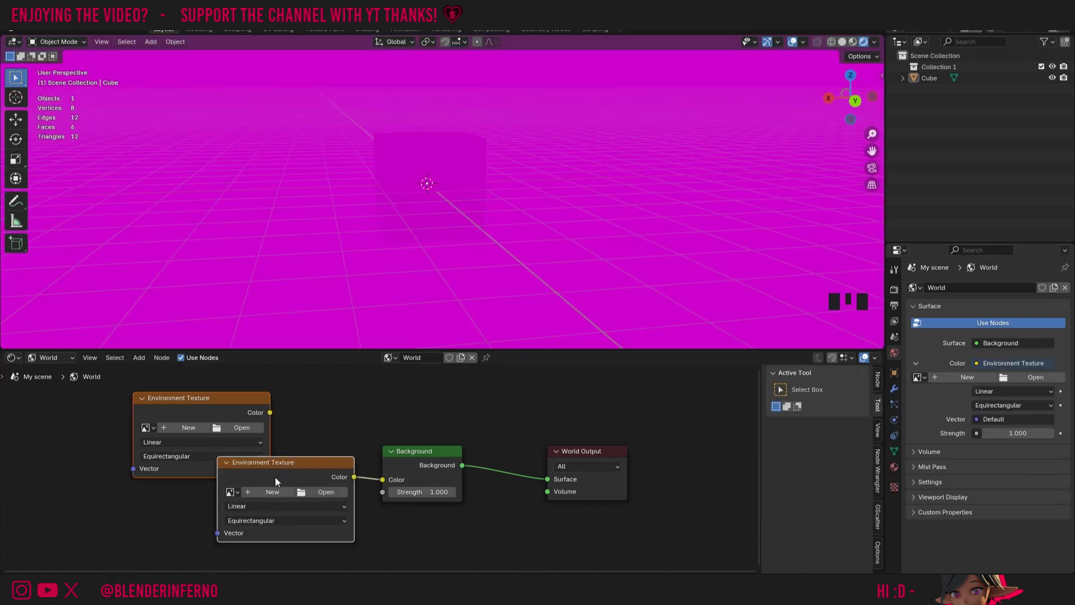
double_click(197, 442)
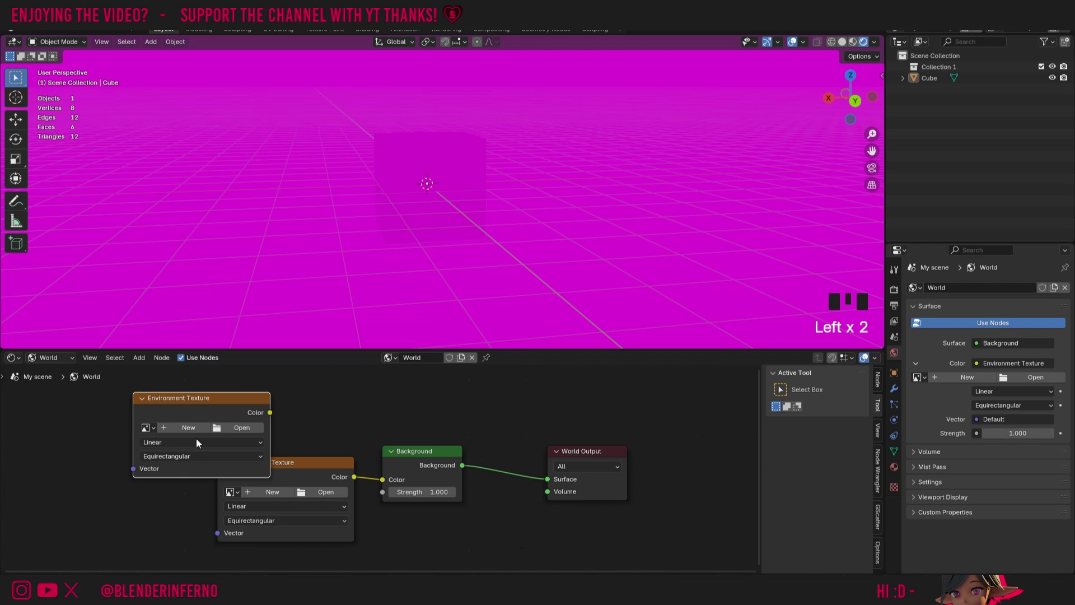
key(x)
drag(331, 495, 312, 485)
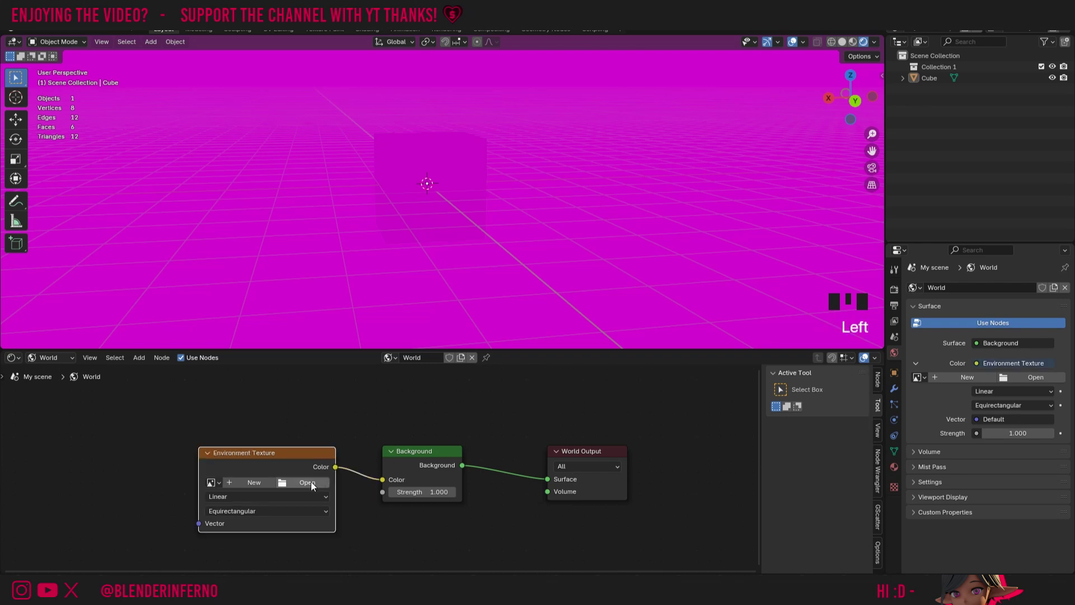
Browse for the environment image, filter the list by 'exr', and pick brown_photostudio_02_4k.exr
click(301, 484)
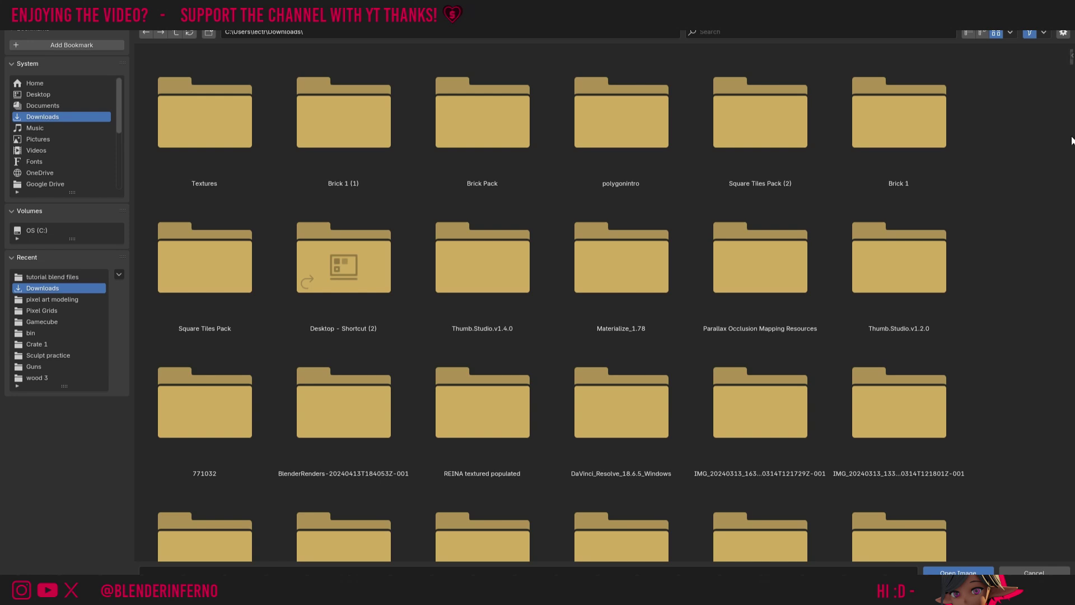
key(ctrl+f)
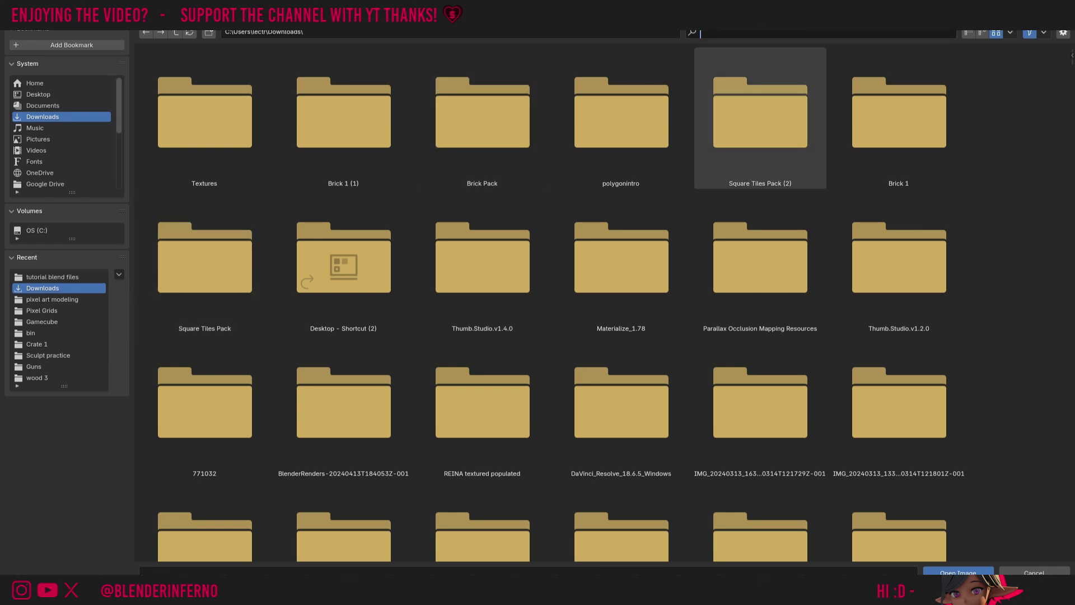
text(exr)
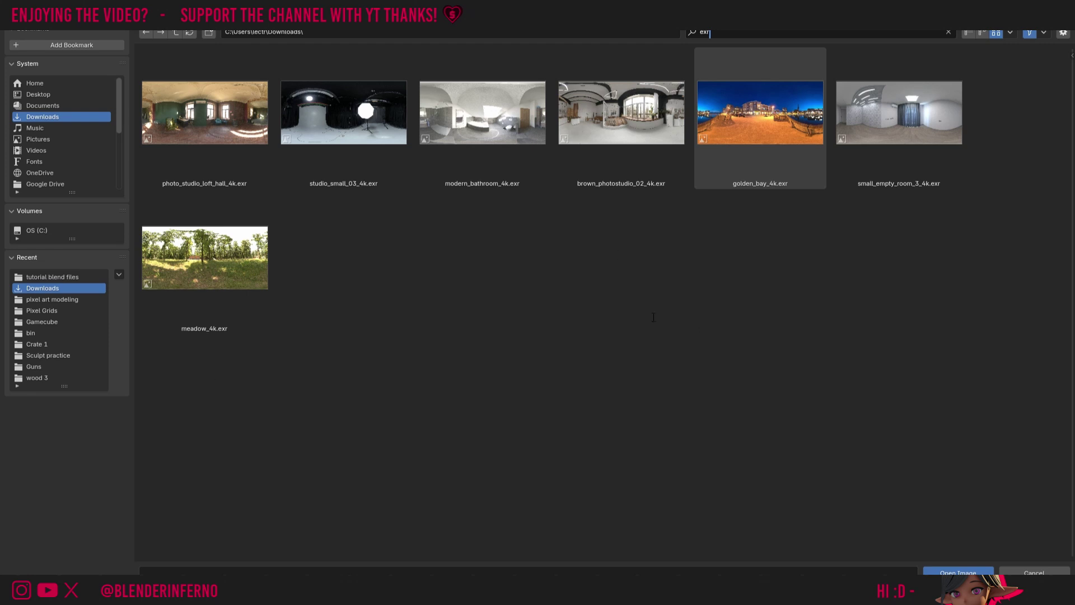
key(ctrl+a)
text(hdr)
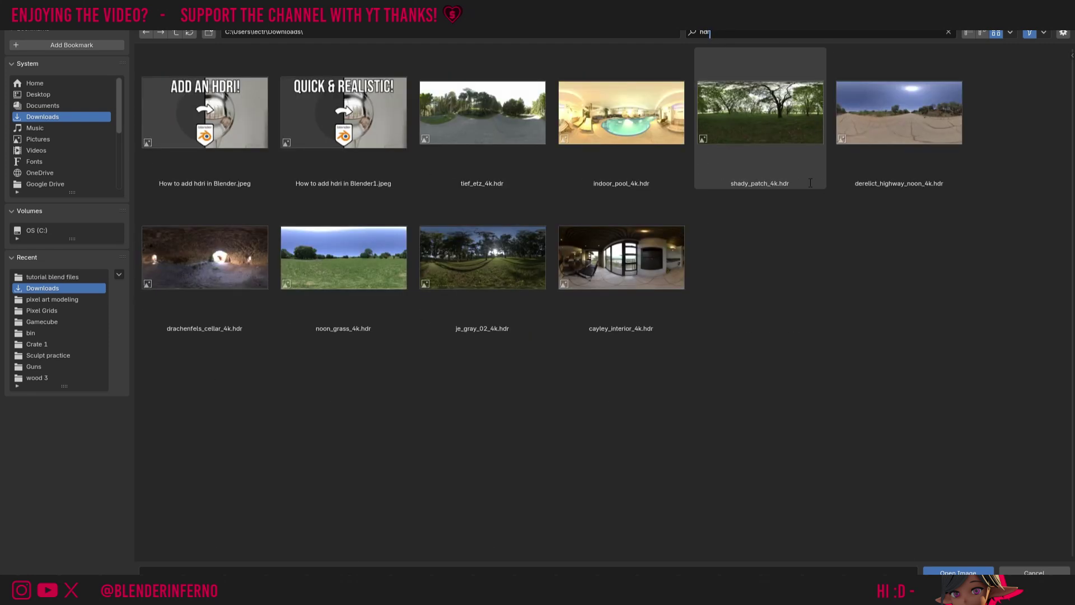
key(ctrl+a)
text(exr)
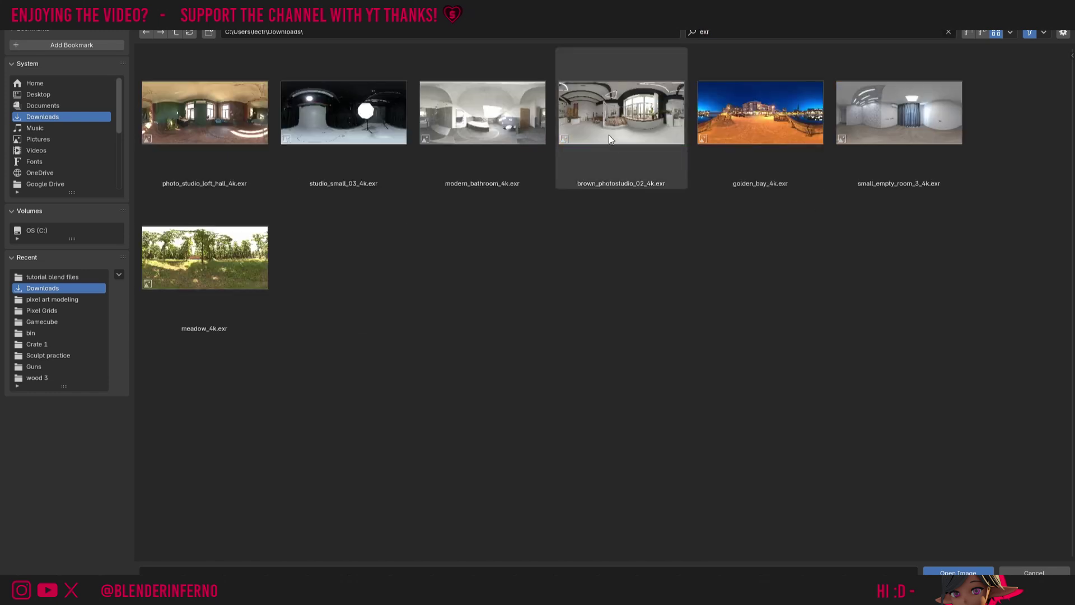
click(647, 129)
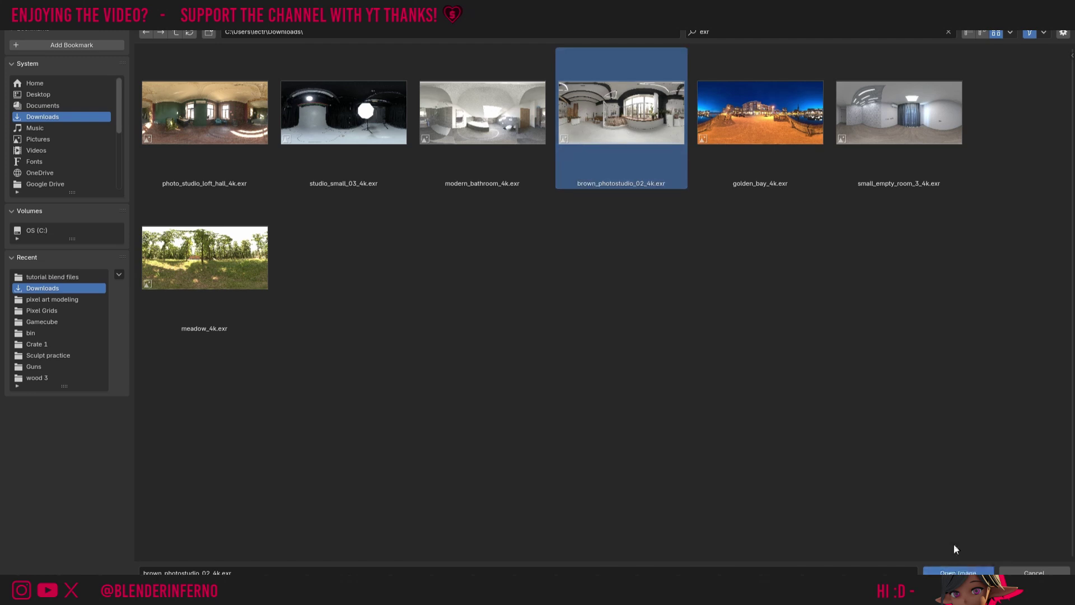
Load brown_photostudio_02_4k.exr and try Background Strength values 0 and 0.1
click(958, 572)
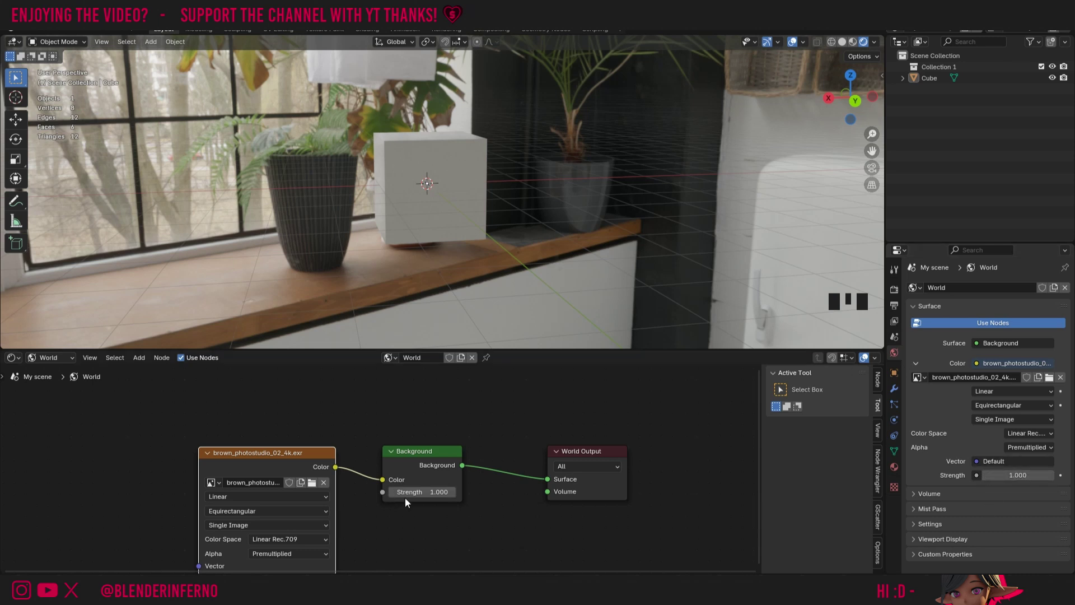
click(434, 493)
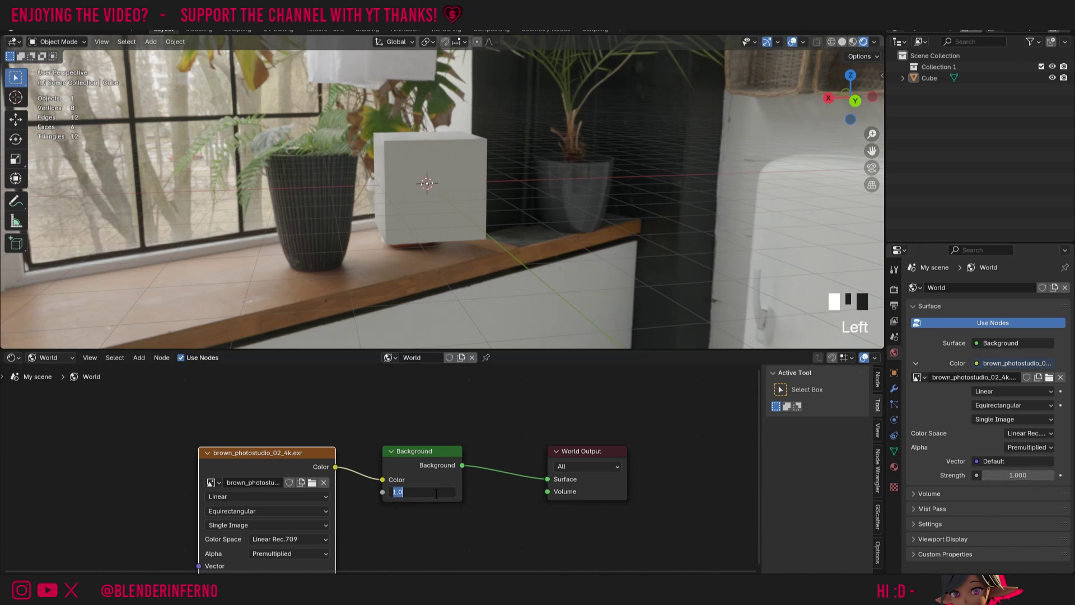
text(0)
key(Return)
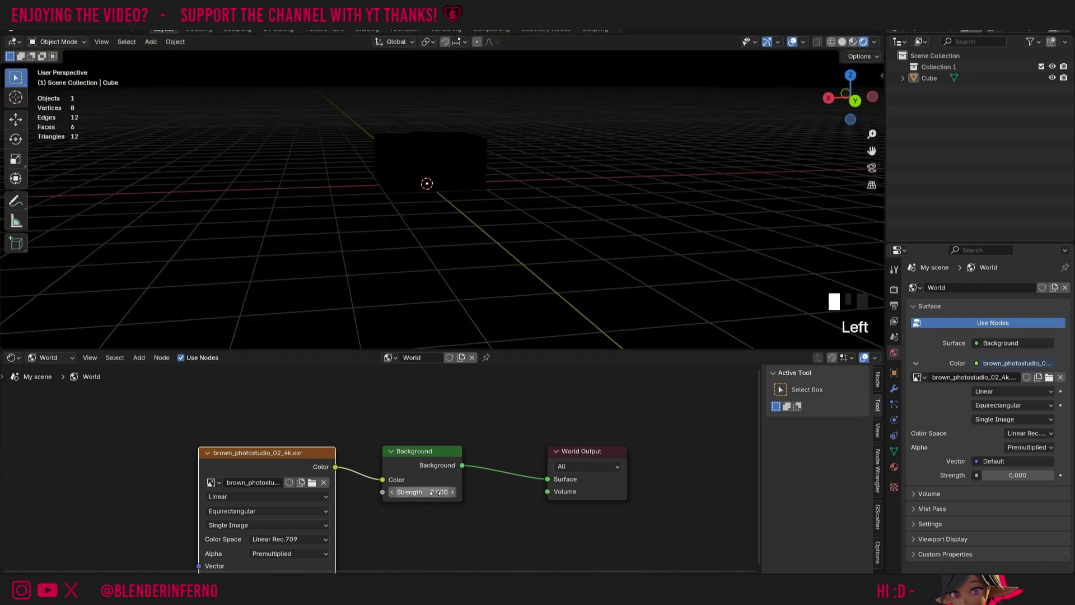
click(428, 491)
text(.)
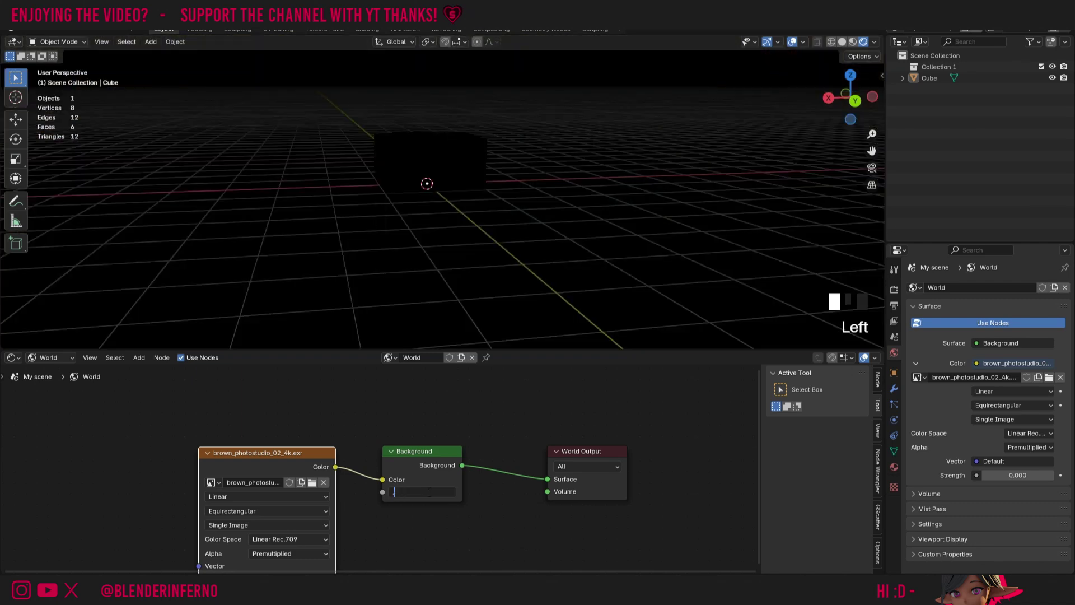
text(1)
key(Return)
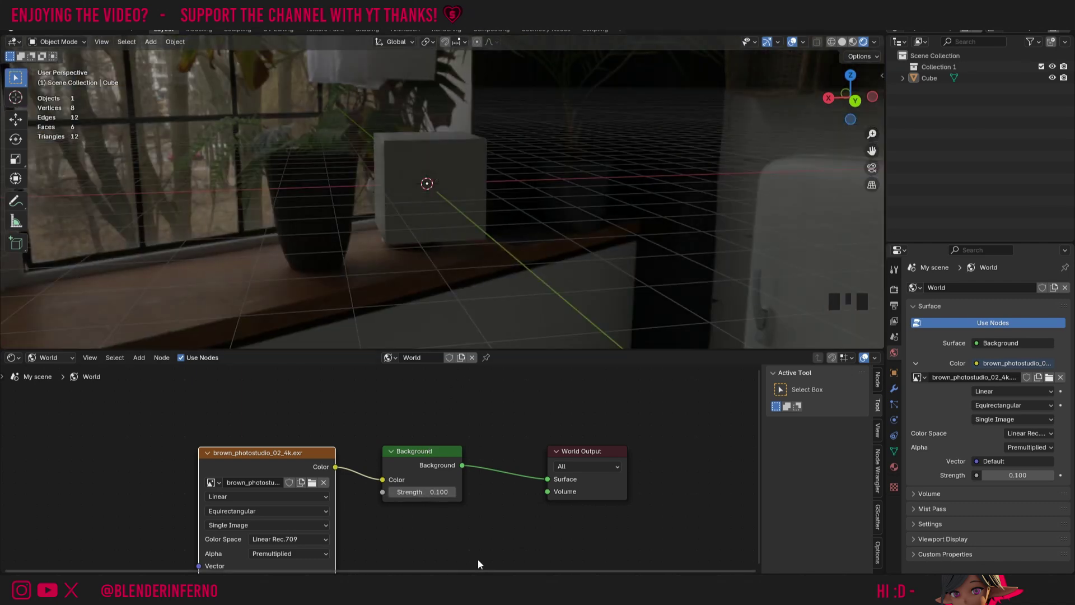
Set Background Strength to 2, then settle back on 1.000
click(420, 493)
text(2)
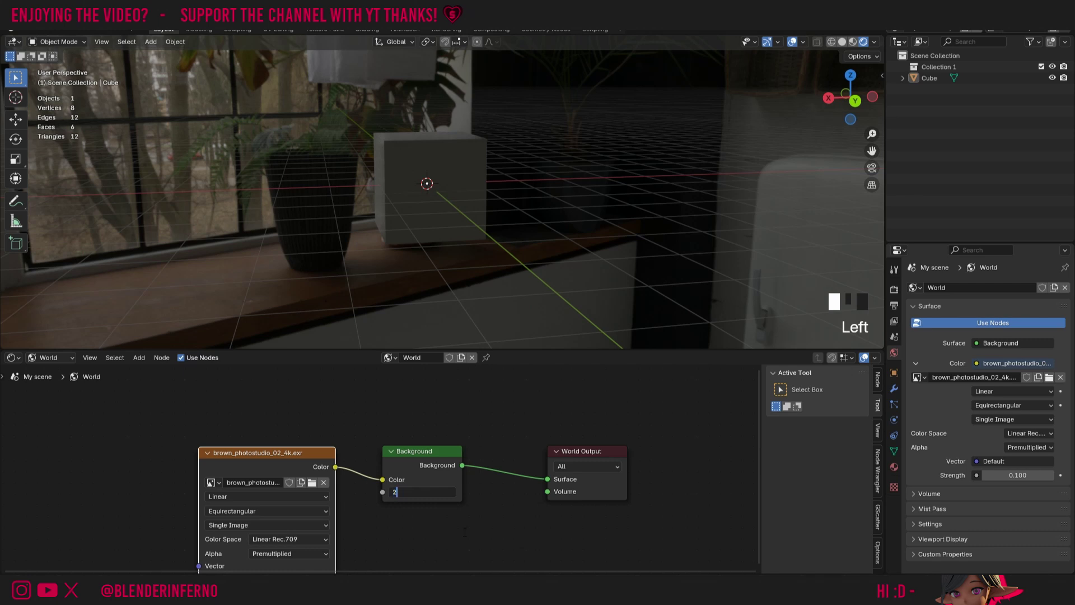
key(Return)
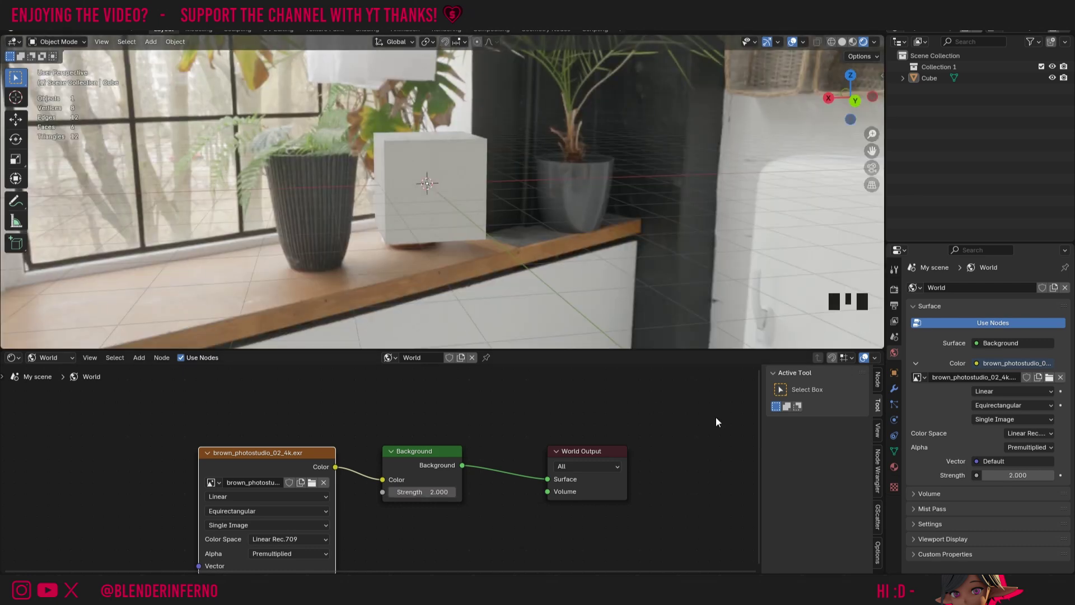
click(426, 491)
text(1)
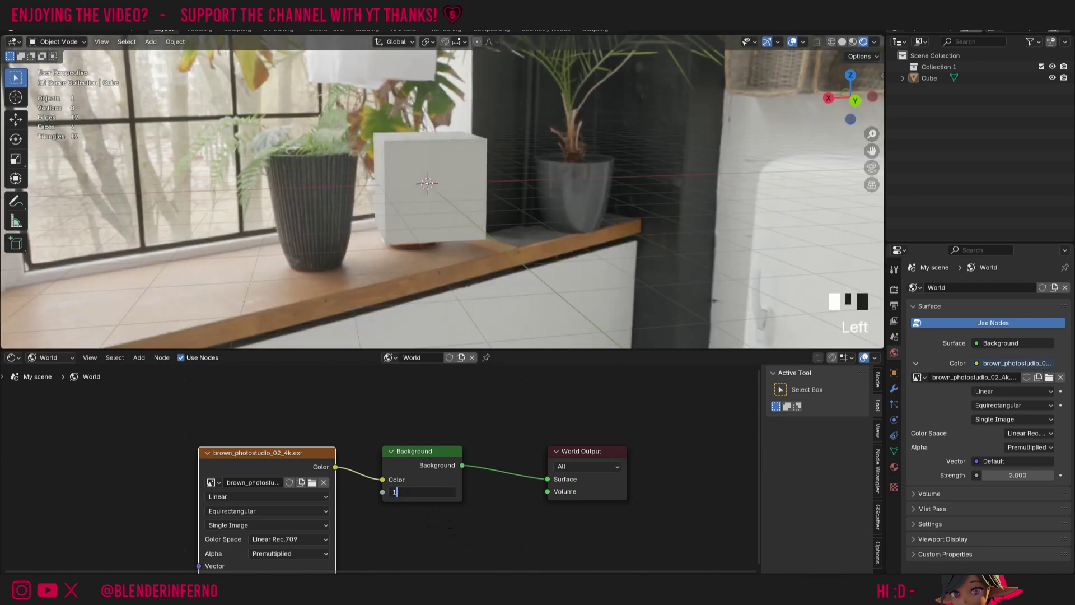
key(Return)
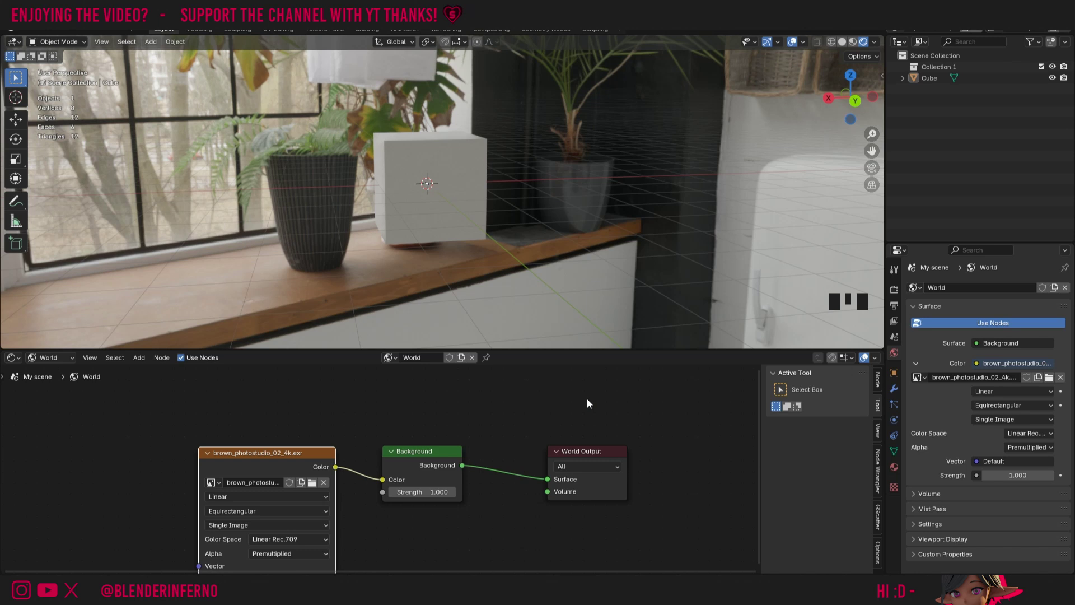